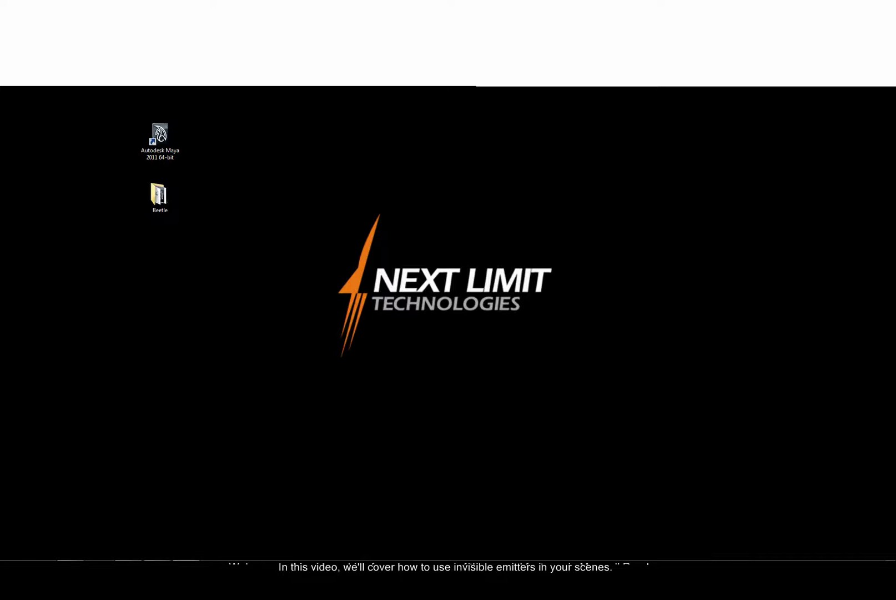
Restore the Autodesk Maya 2011 window showing the set_04 Beetle street scene.
mouse_move(255, 560)
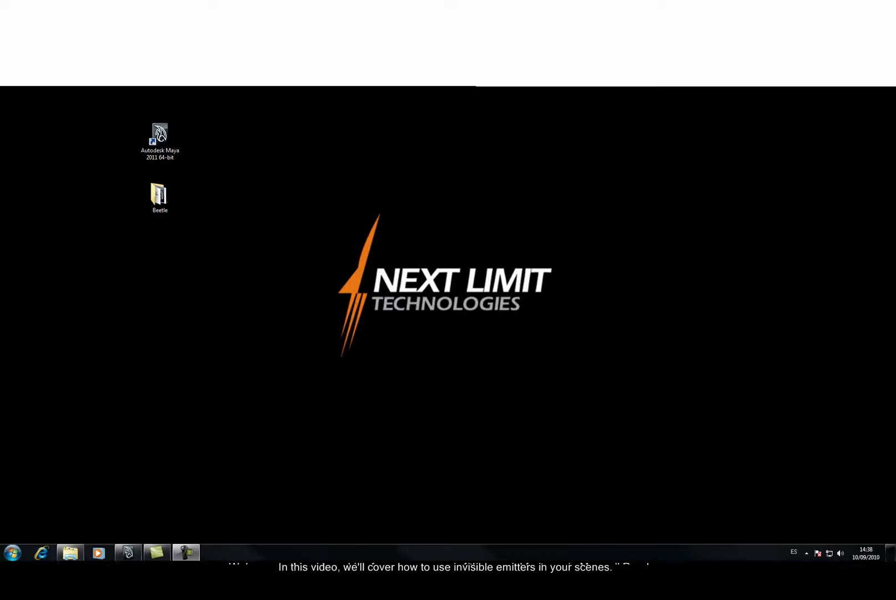
click(154, 510)
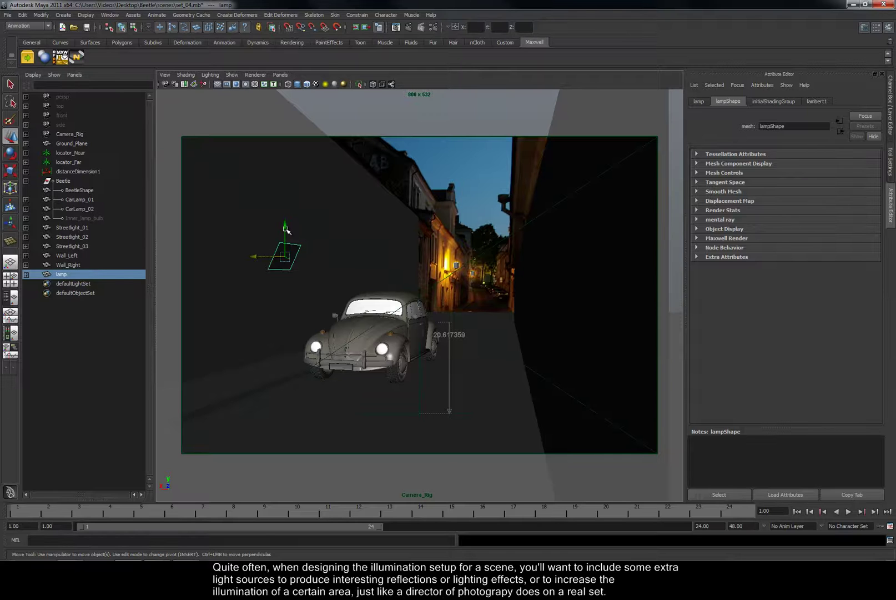
Raise the lamp plane slightly along Y and bring up its Assign New Material options.
drag(286, 228, 258, 261)
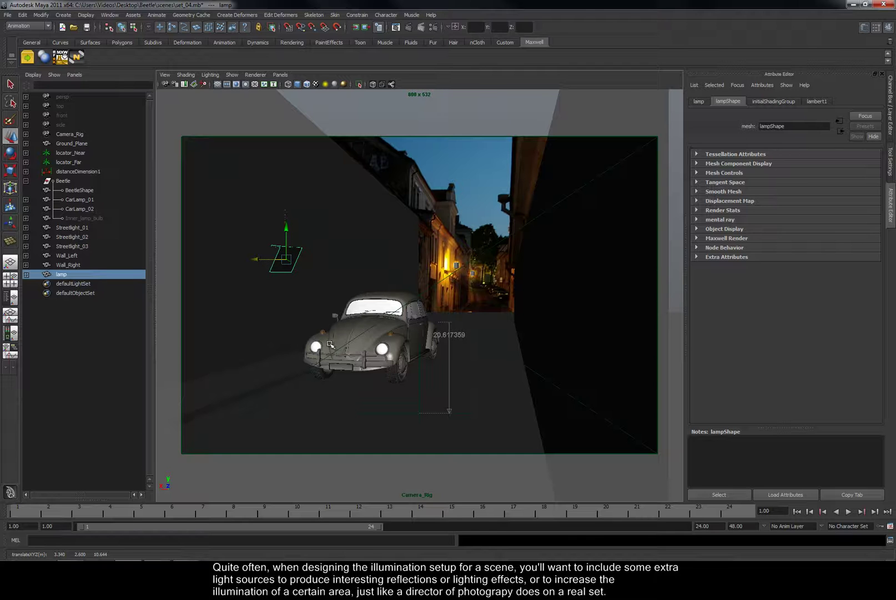
mouse_move(286, 230)
mouse_down()
mouse_move(254, 262)
mouse_move(286, 228)
mouse_up()
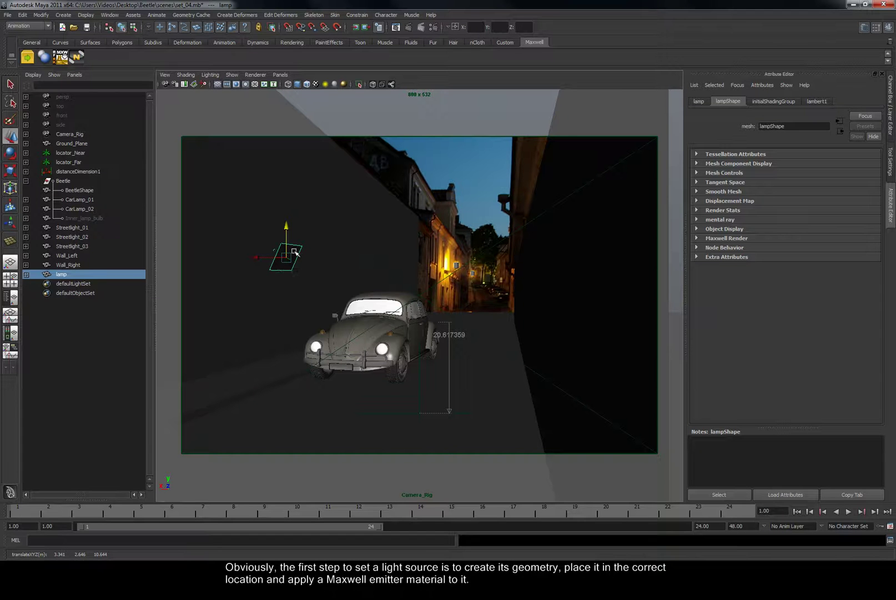
right_drag(294, 252, 294, 387)
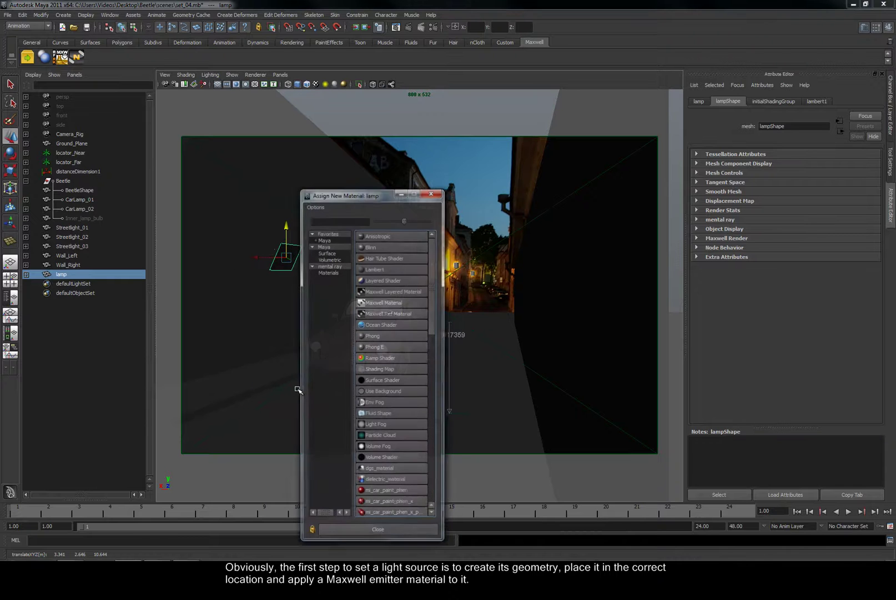
Assign a Maxwell Layered Material with an emitter in place of the BSDF, at 200 watts.
click(392, 292)
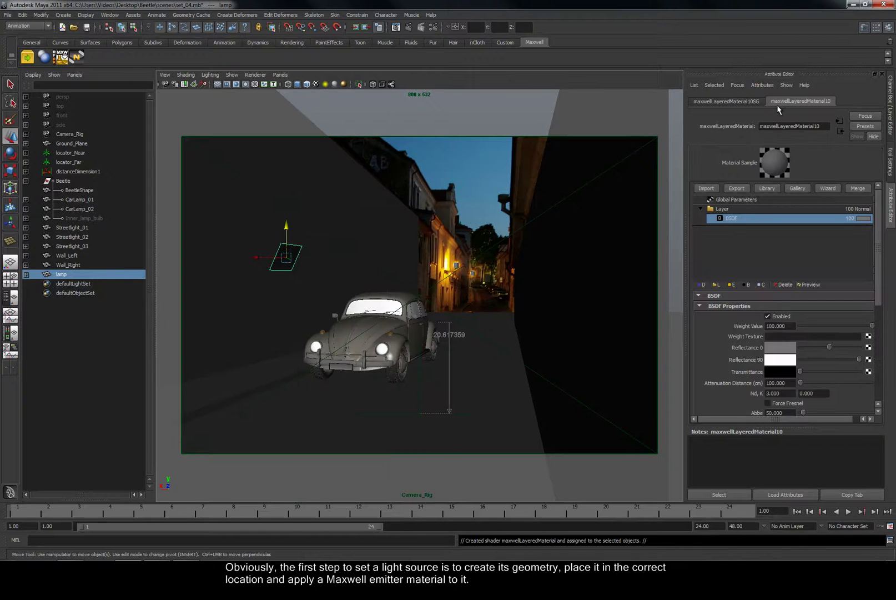
click(731, 284)
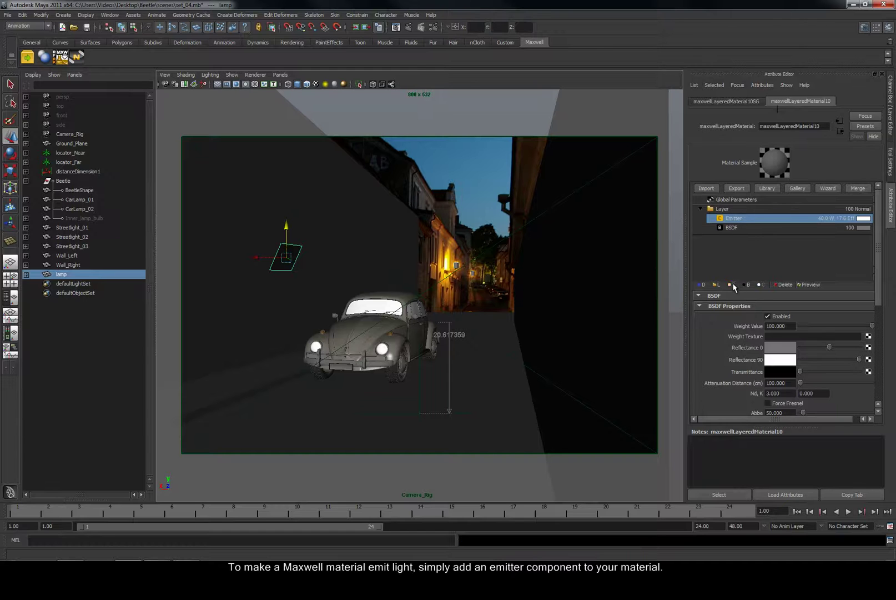
click(783, 284)
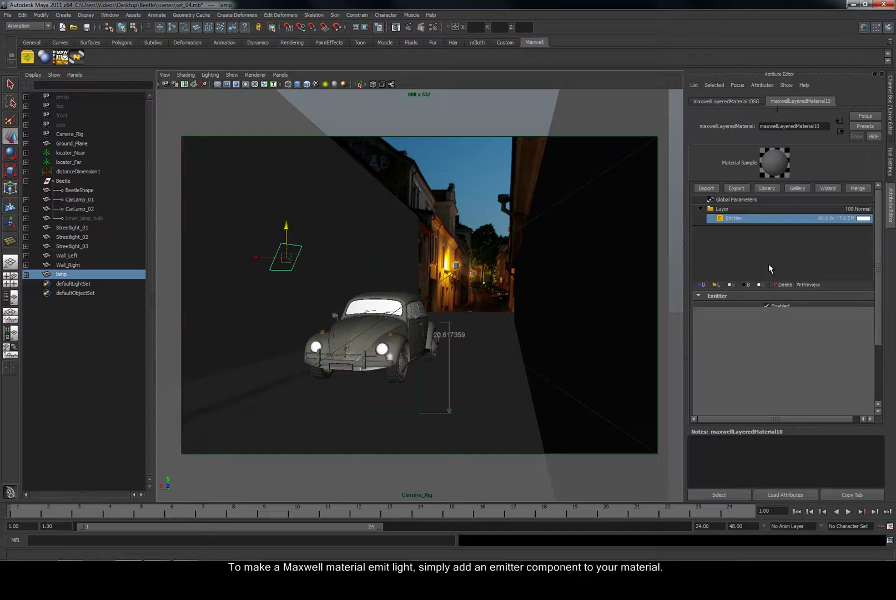
scroll(881, 282, down, 2)
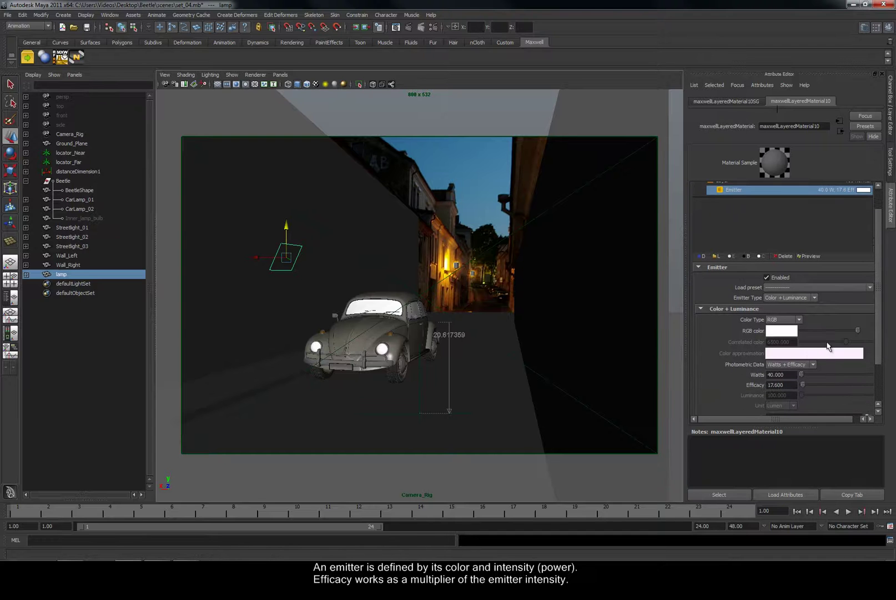
drag(786, 376, 767, 376)
text(200)
key(Return)
Check the 17.6 efficacy value and rename the material lamp_emitter.
drag(789, 384, 766, 385)
click(791, 384)
drag(878, 341, 880, 318)
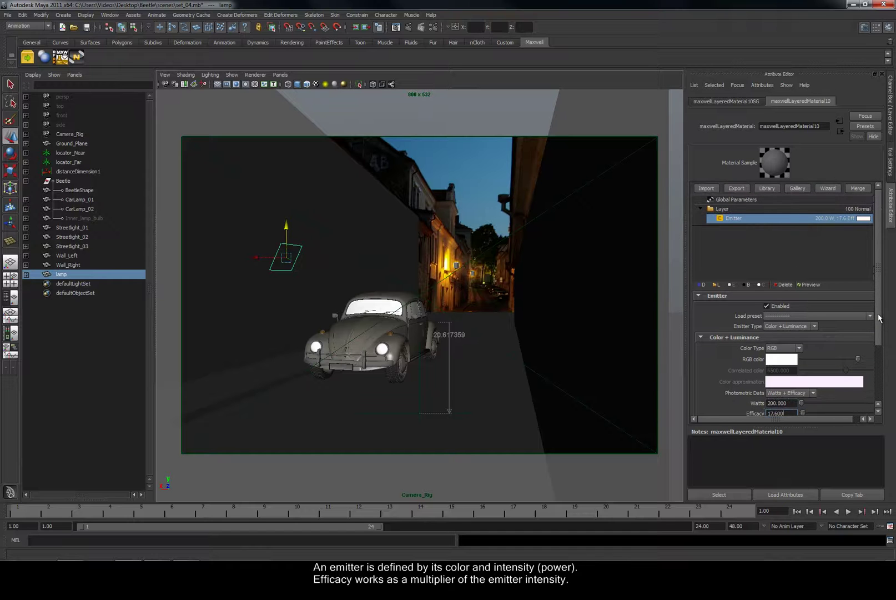
double_click(818, 127)
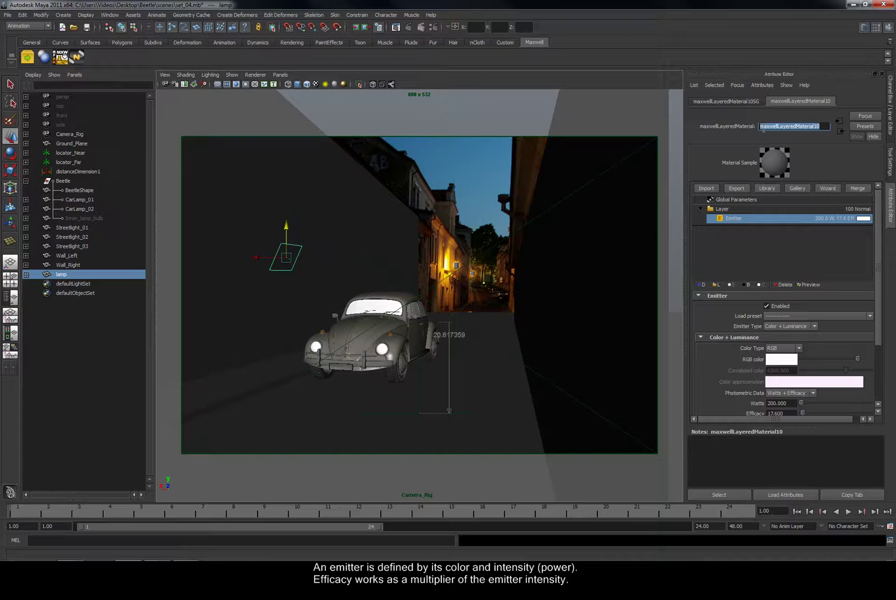
text(lamp_emitter)
key(Return)
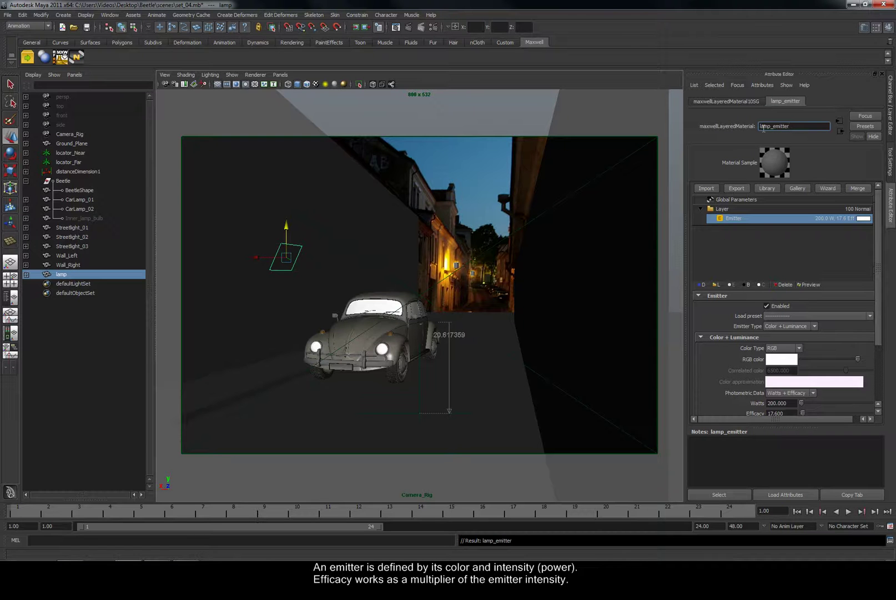
Run a Maxwell test render showing the glowing lamp, stop it, and close Maxwell Render.
click(409, 27)
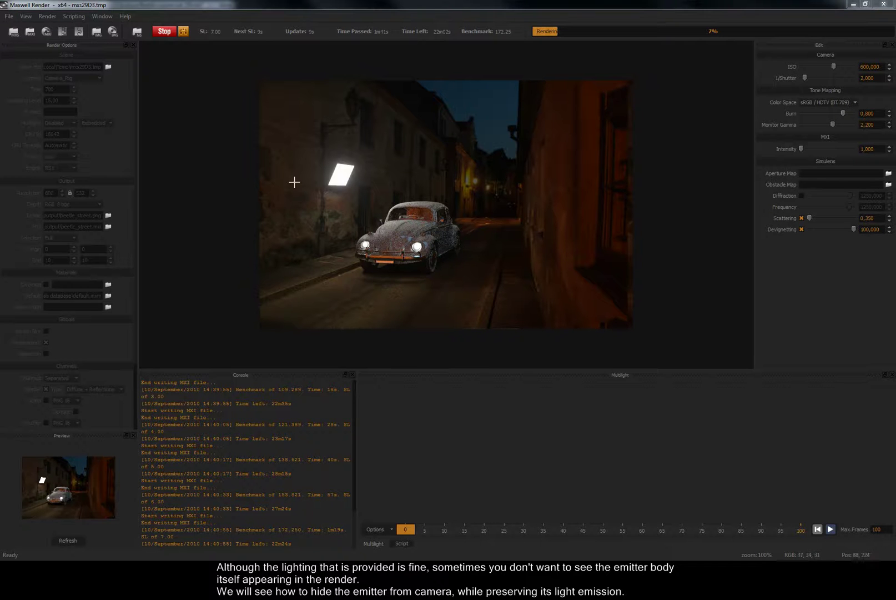
click(168, 32)
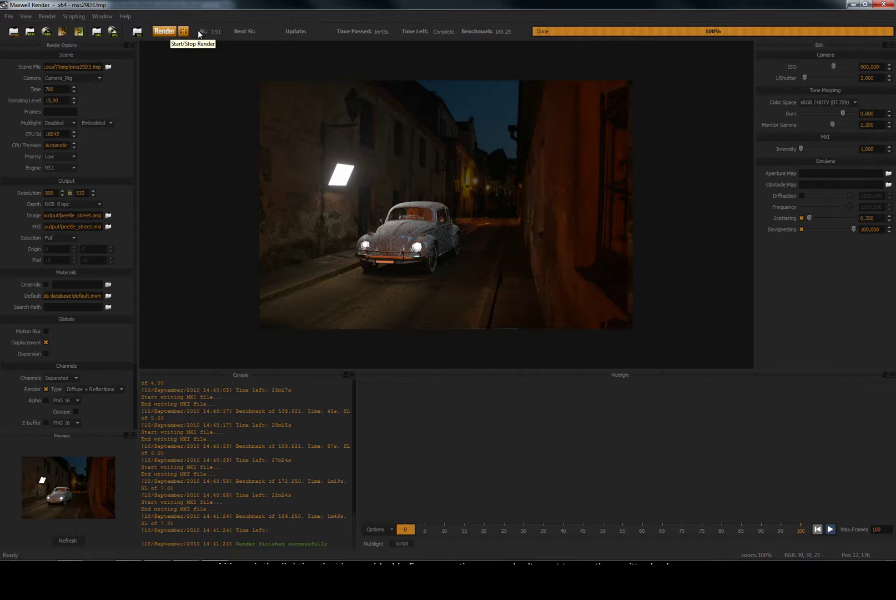
click(884, 4)
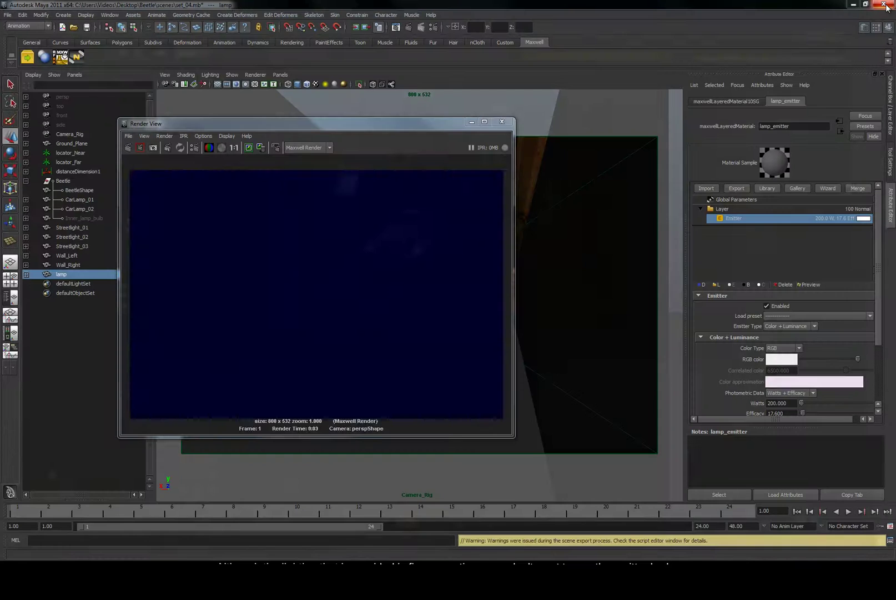
Close Render View and turn on Hidden From Camera in lampShape's Maxwell Render attributes.
click(501, 121)
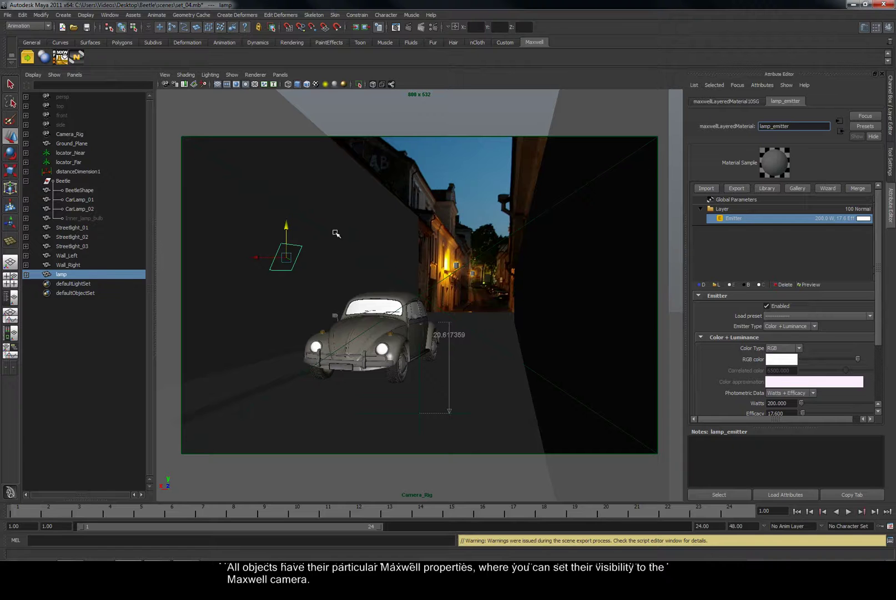
click(81, 277)
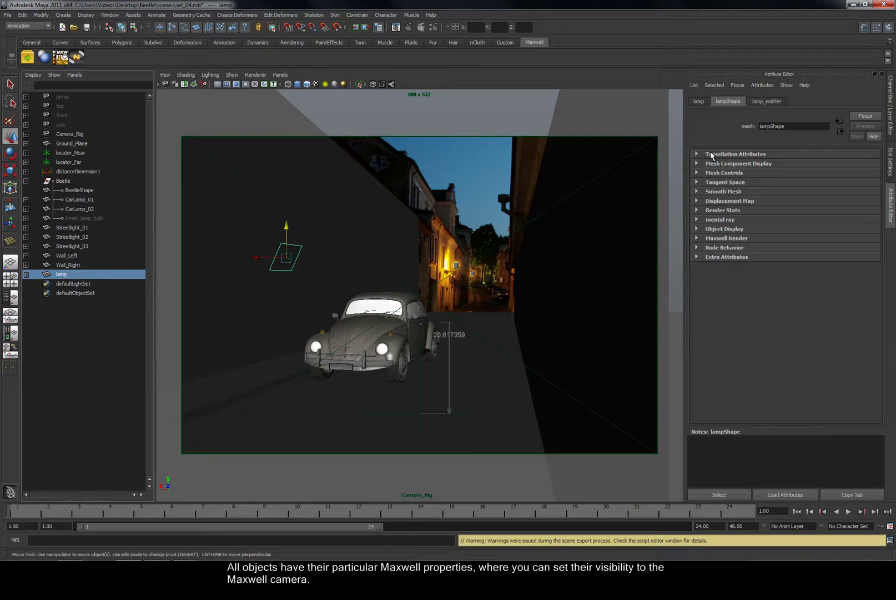
click(697, 238)
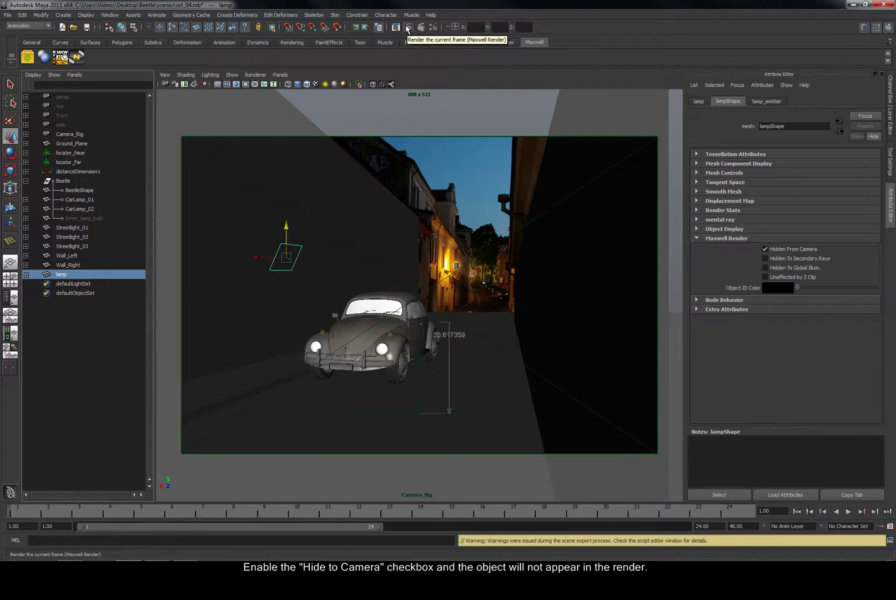
Run a Maxwell render with the lamp hidden, stop it, and quit Maxwell Render.
click(408, 27)
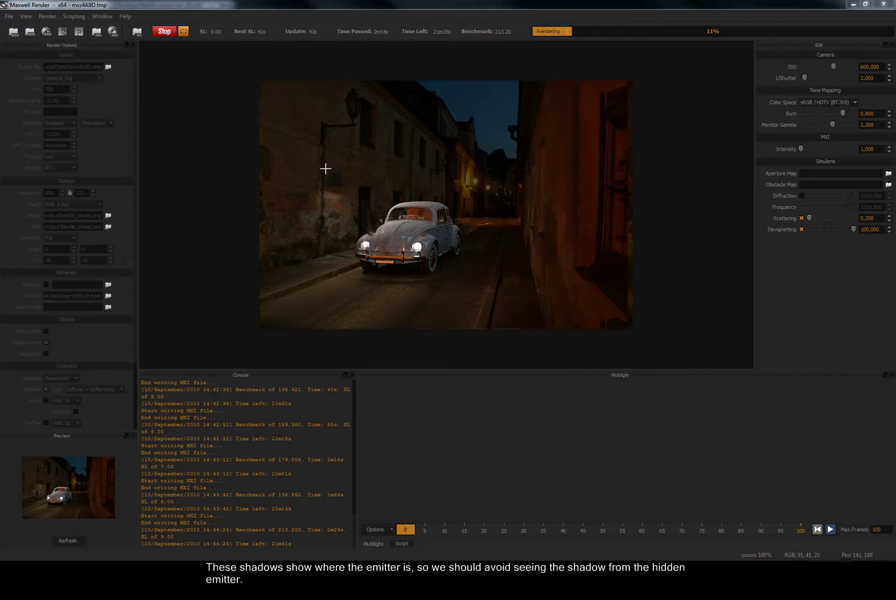
click(169, 31)
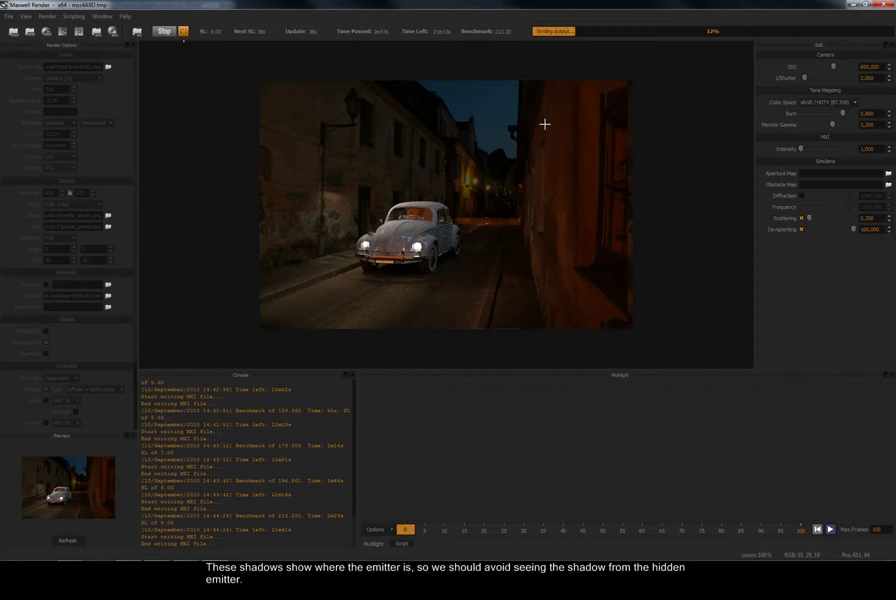
click(884, 4)
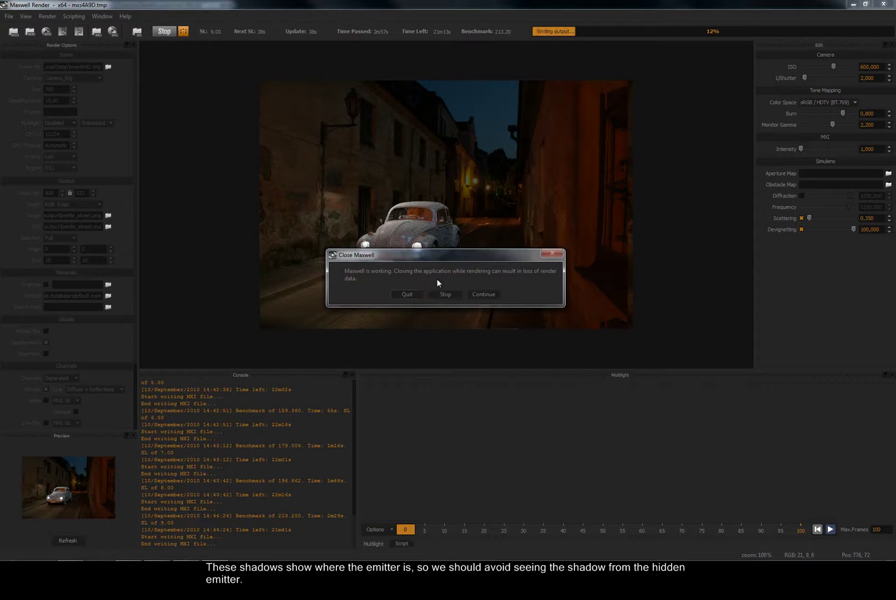
click(412, 294)
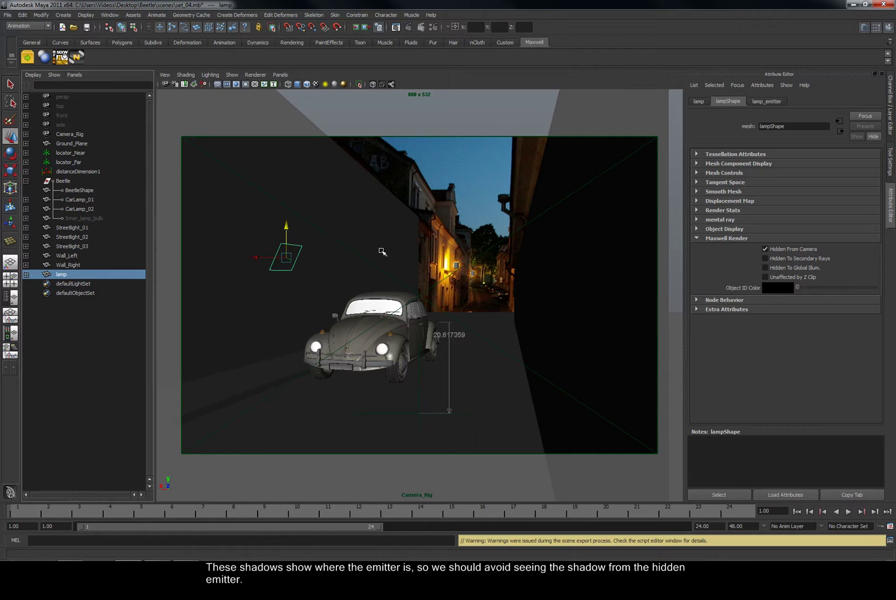
Add a BSDF layer named ghost to lamp_emitter with white transmittance and Nd 1.000.
click(760, 102)
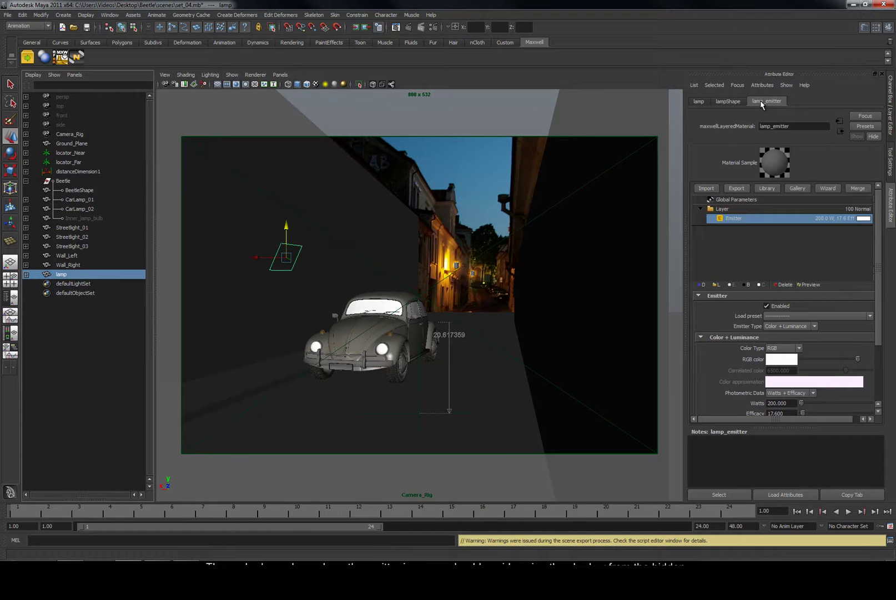
click(747, 283)
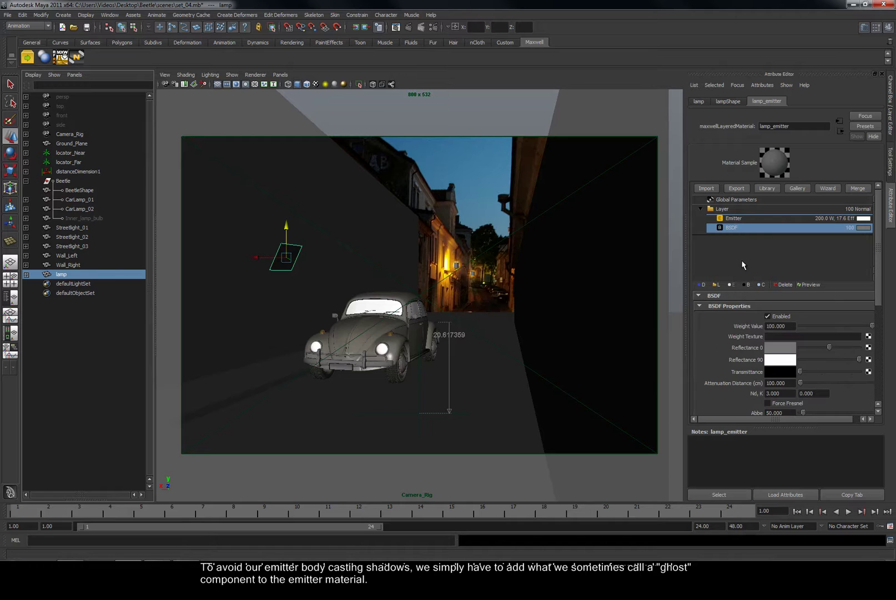
double_click(732, 228)
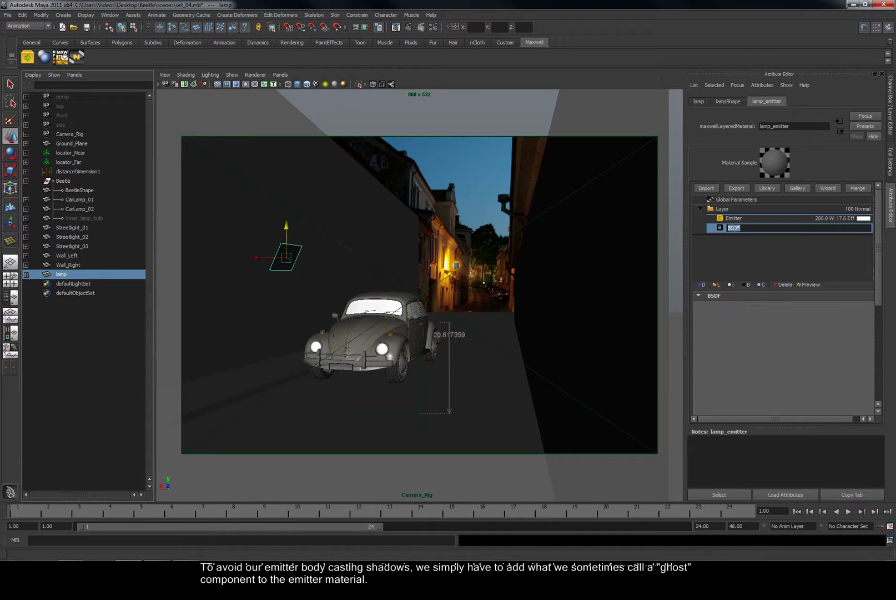
text(gl)
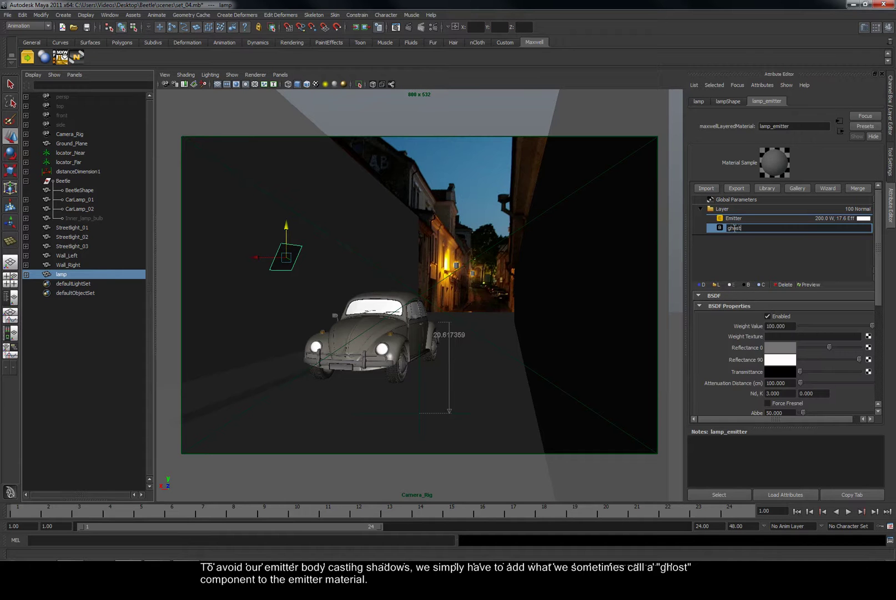
key(Return)
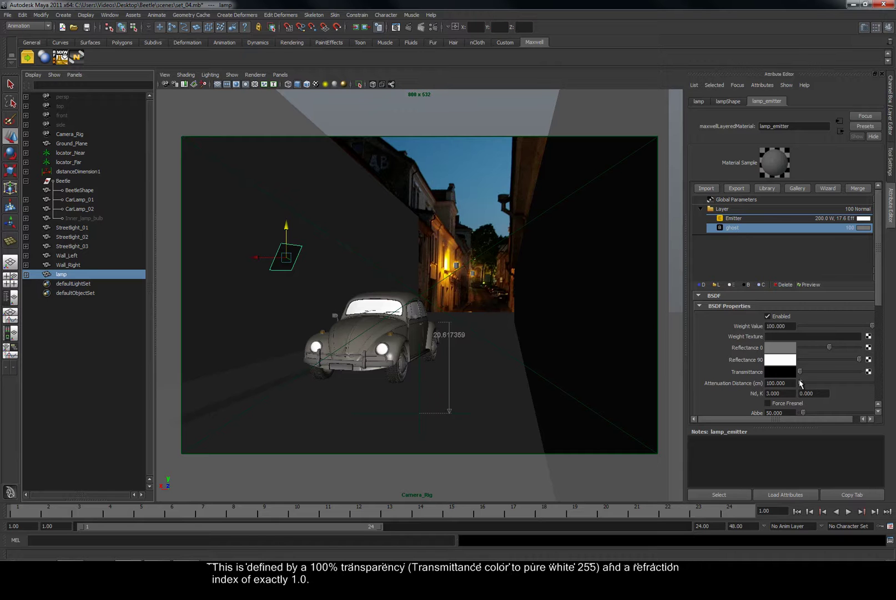
drag(801, 372, 864, 375)
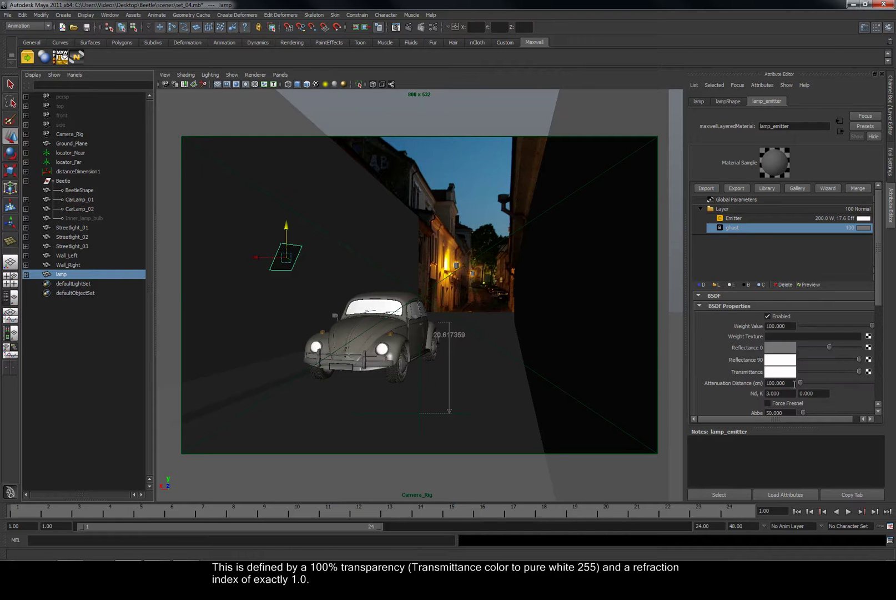
click(793, 392)
text(1.000)
key(Return)
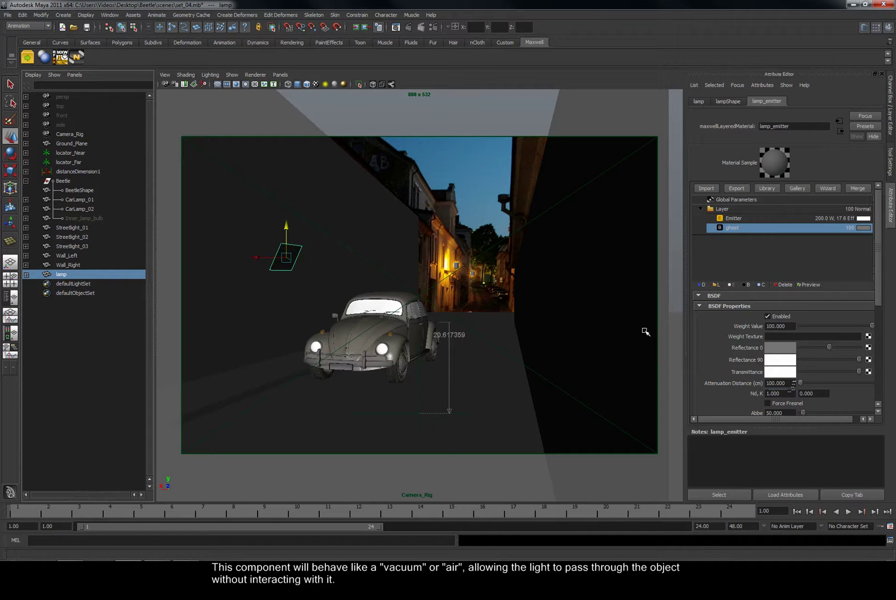
Start the final Maxwell render of the frame with the ghost-layered lamp.
click(410, 29)
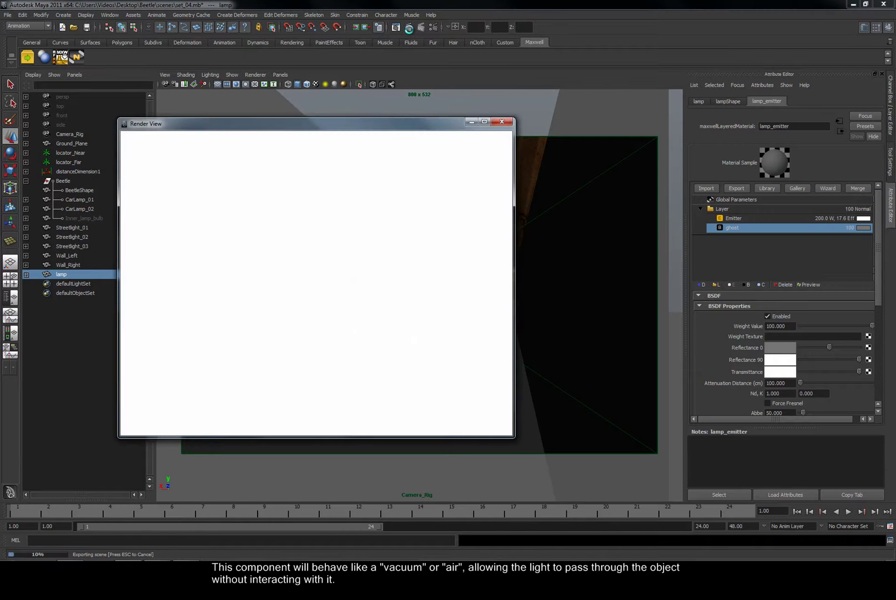